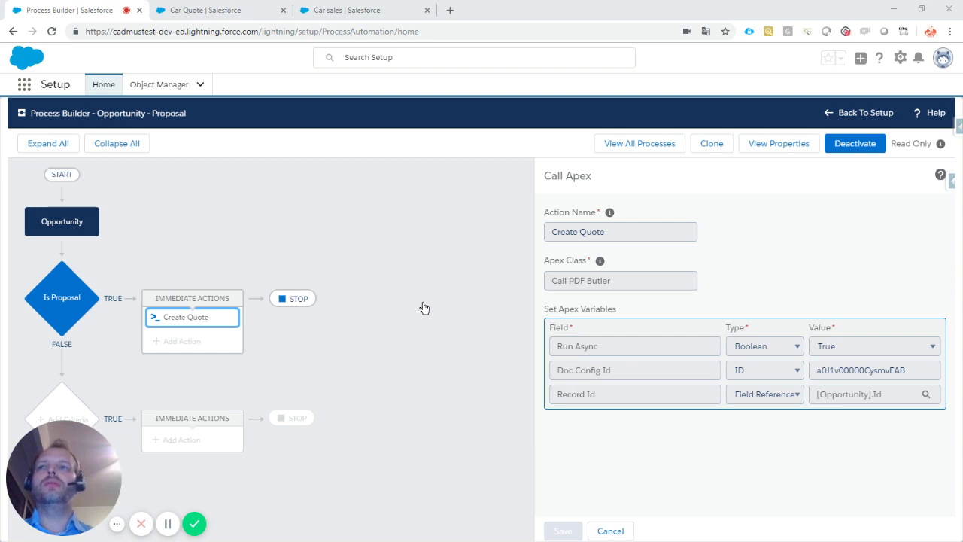
Show the process's Opportunity object and trigger settings.
{"action": "left_click", "coordinate": [62, 225]}
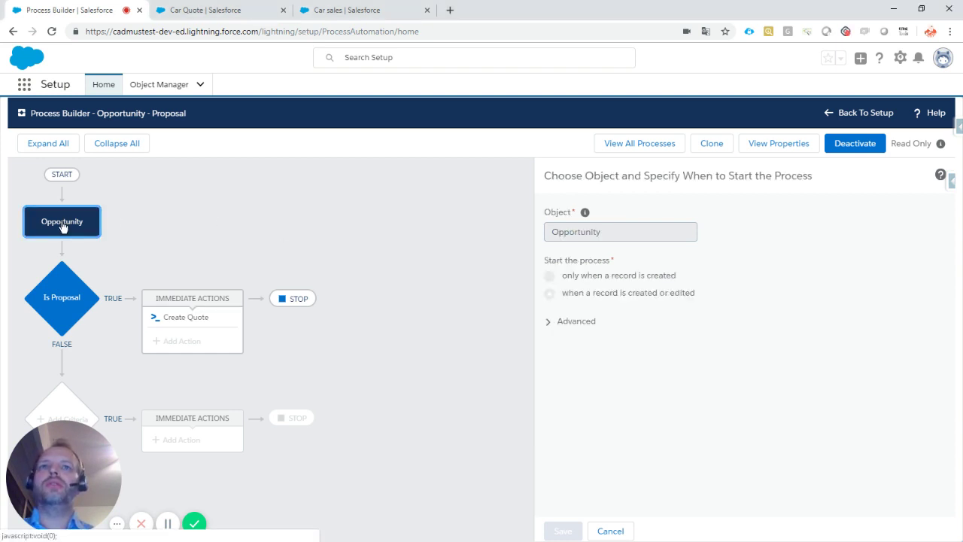
Review the Is Proposal criteria and Create Quote action, comparing its Doc Config Id with the Car Quote record.
{"action": "left_click", "coordinate": [65, 300]}
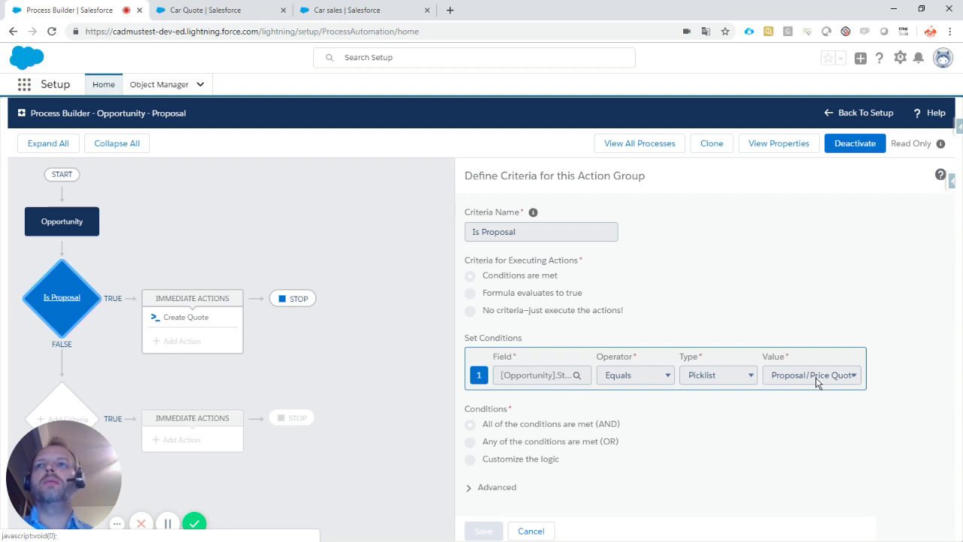
{"action": "left_click", "coordinate": [179, 317]}
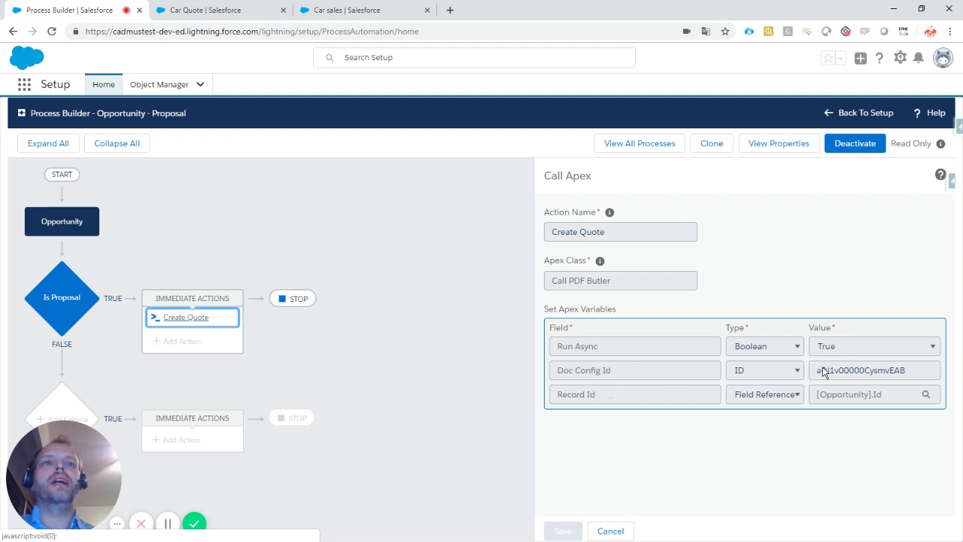
{"action": "left_click", "coordinate": [228, 10]}
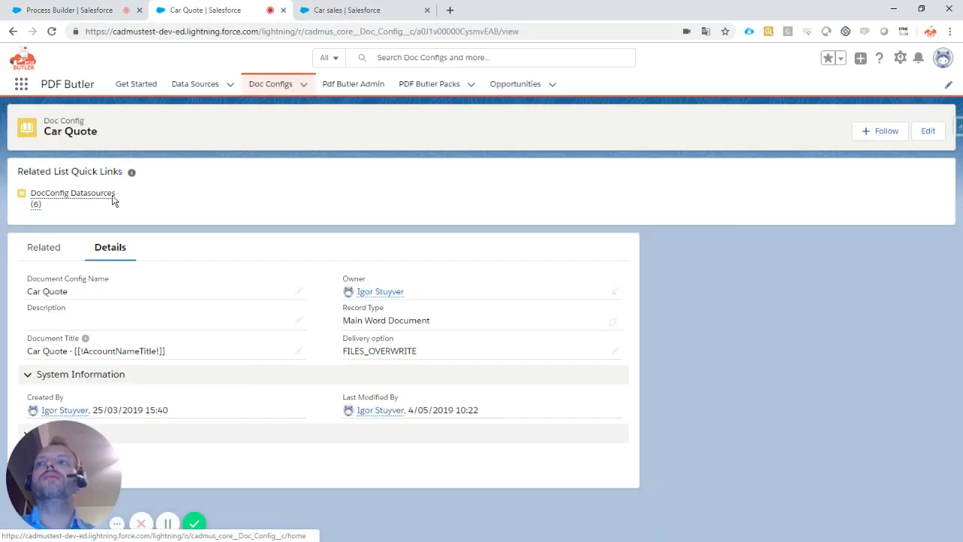
{"action": "double_click", "coordinate": [461, 31]}
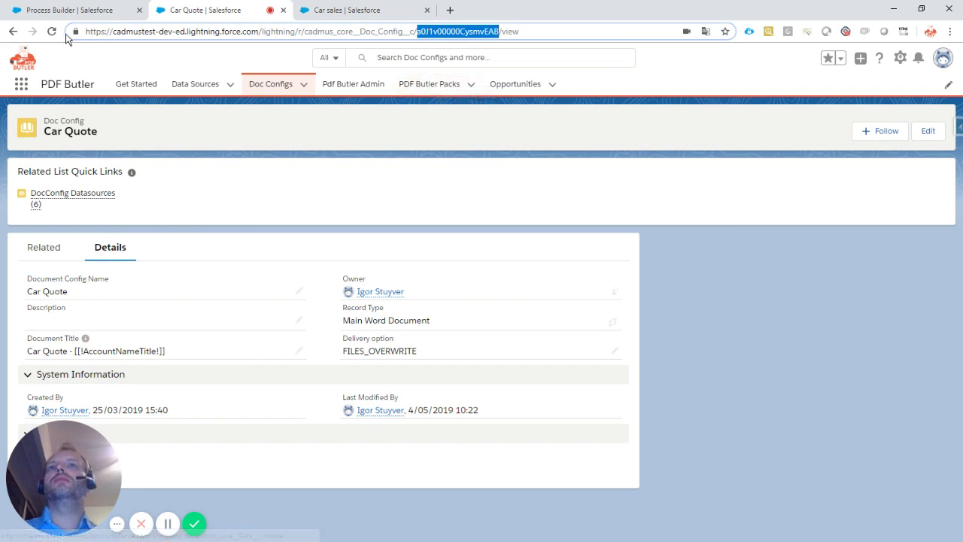
{"action": "left_click", "coordinate": [50, 10]}
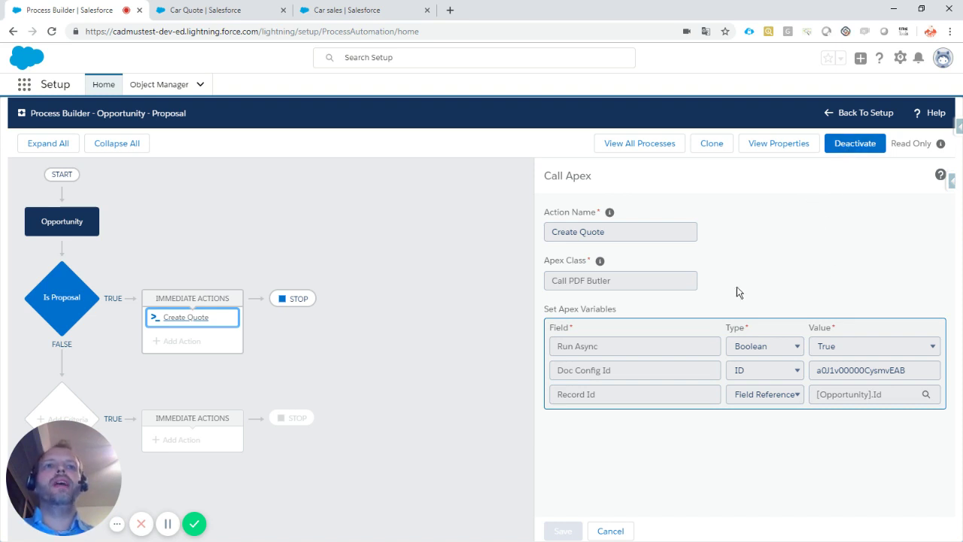
Open the Car sales opportunity and scroll down to its Files list with the existing Car Quote PDF.
{"action": "left_click", "coordinate": [343, 9]}
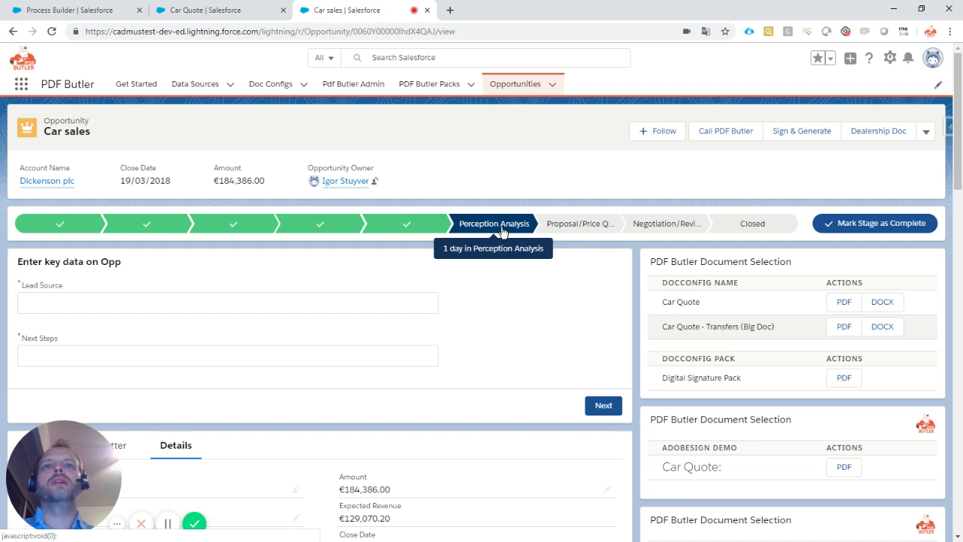
{"action": "mouse_move", "coordinate": [579, 224]}
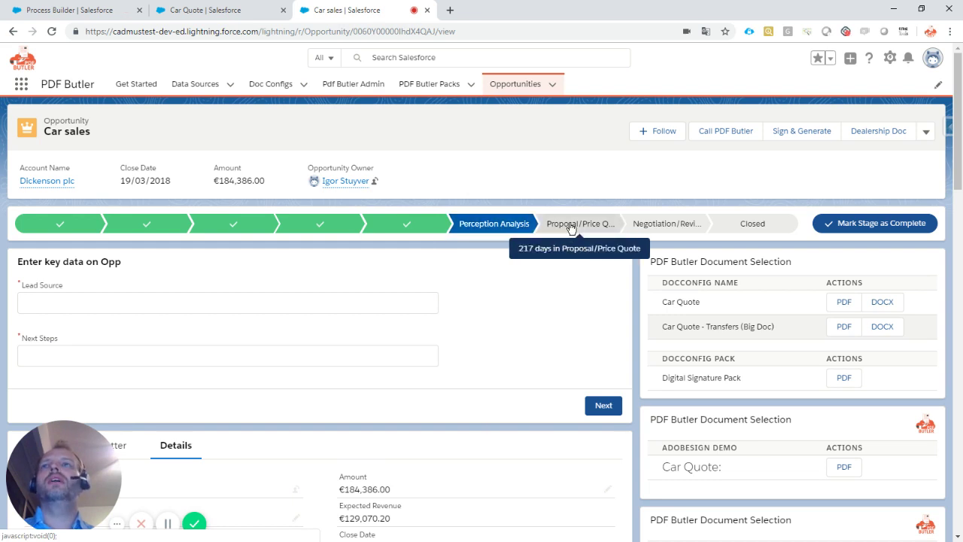
{"action": "scroll", "coordinate": [572, 240], "scroll_direction": "down", "scroll_amount": 2}
{"action": "scroll", "coordinate": [573, 241], "scroll_direction": "down", "scroll_amount": 2}
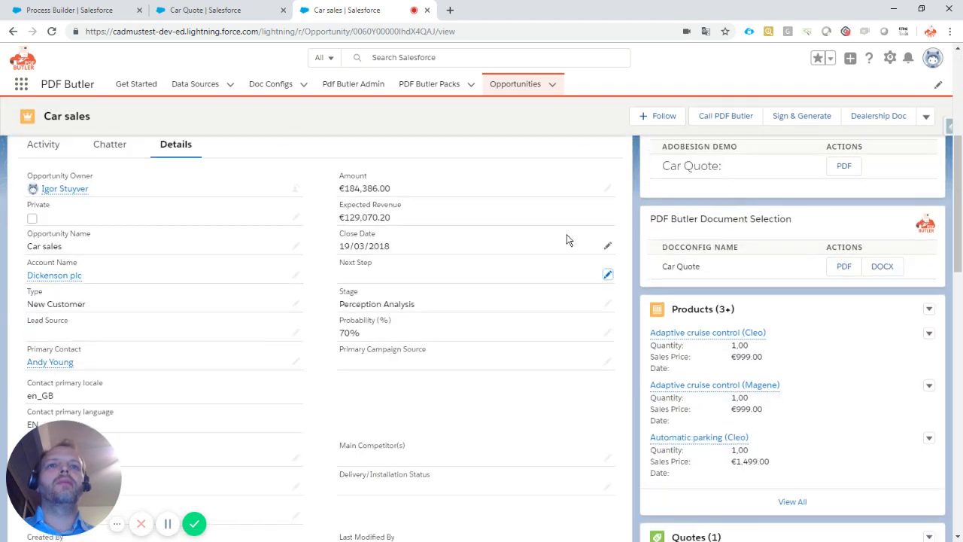
{"action": "scroll", "coordinate": [568, 241], "scroll_direction": "down", "scroll_amount": 1}
{"action": "scroll", "coordinate": [568, 241], "scroll_direction": "down", "scroll_amount": 2}
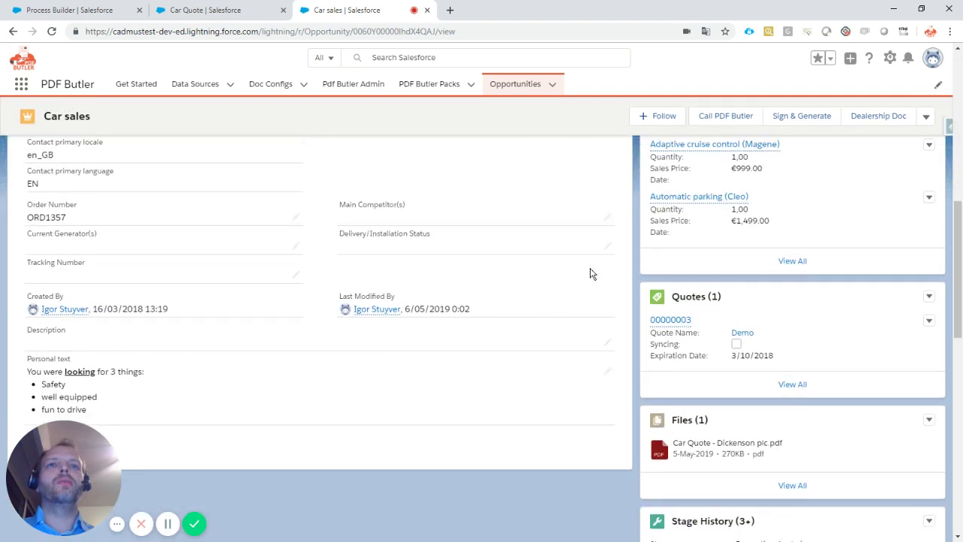
Delete the old Car Quote PDF from Car sales' files and return to the opportunity.
{"action": "left_click", "coordinate": [690, 421]}
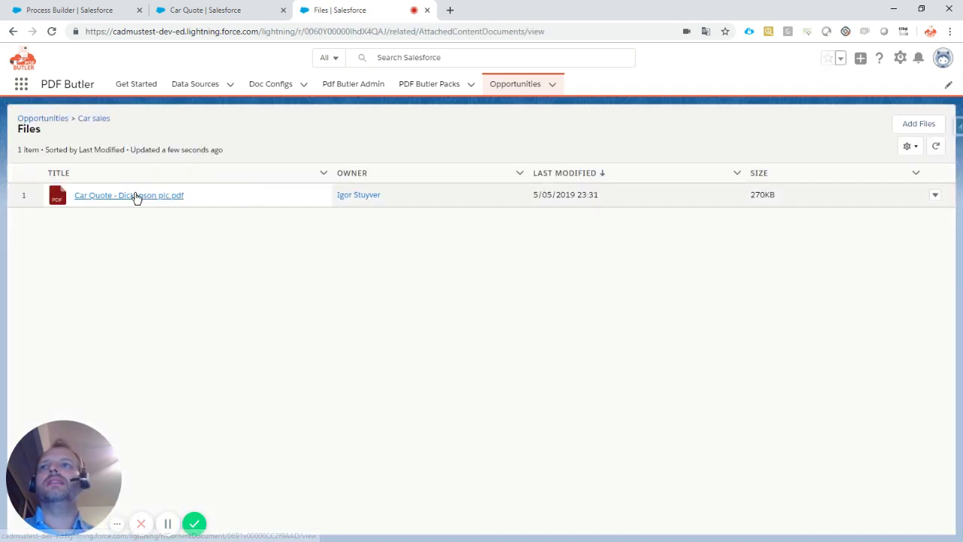
{"action": "left_click", "coordinate": [935, 196]}
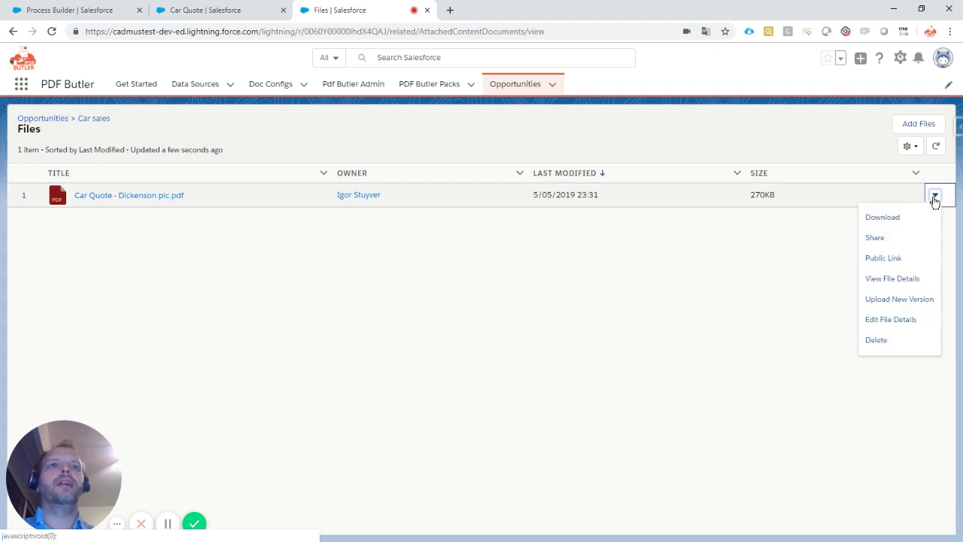
{"action": "left_click", "coordinate": [886, 344]}
{"action": "left_click", "coordinate": [643, 331]}
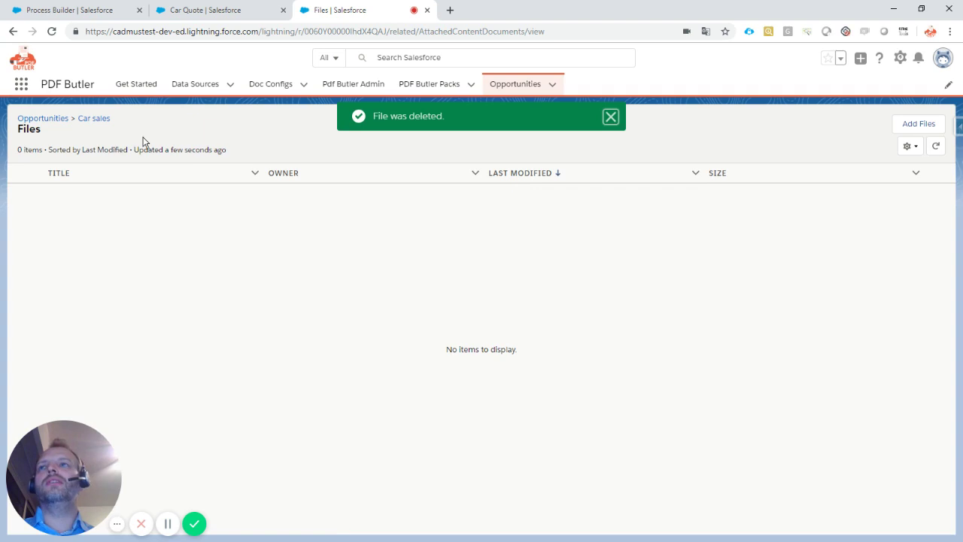
{"action": "left_click", "coordinate": [96, 122]}
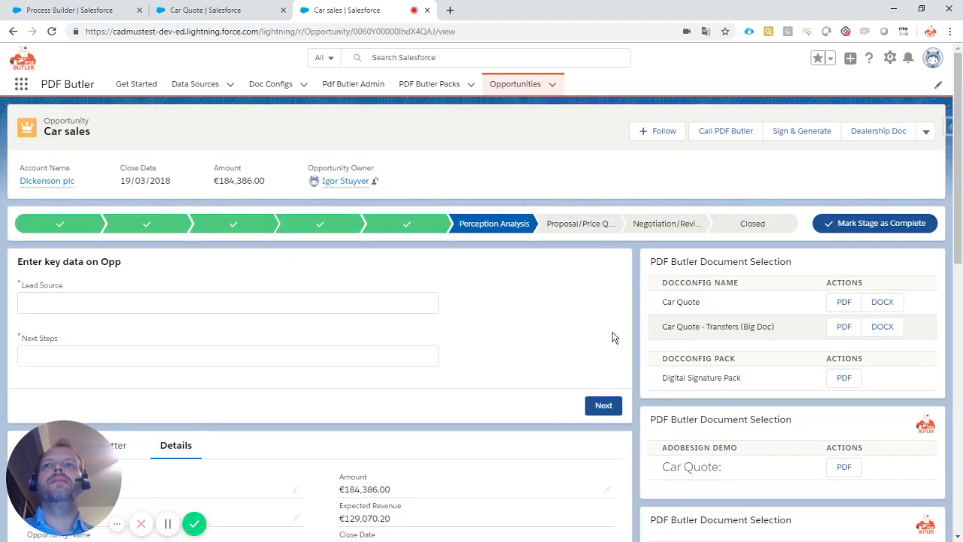
Mark Proposal/Price Quote as the current stage and scroll to Files to see the new Car Quote PDF.
{"action": "left_click", "coordinate": [580, 228]}
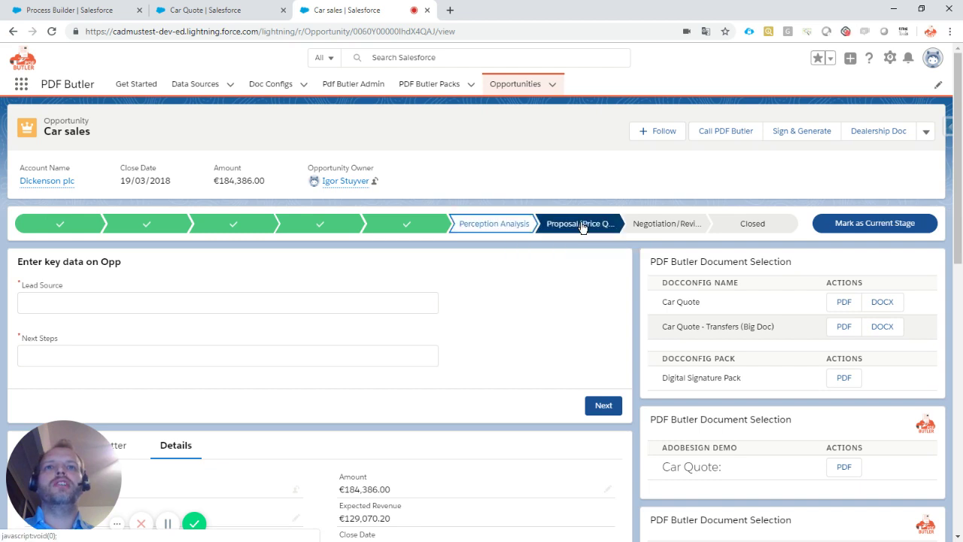
{"action": "left_click", "coordinate": [879, 224]}
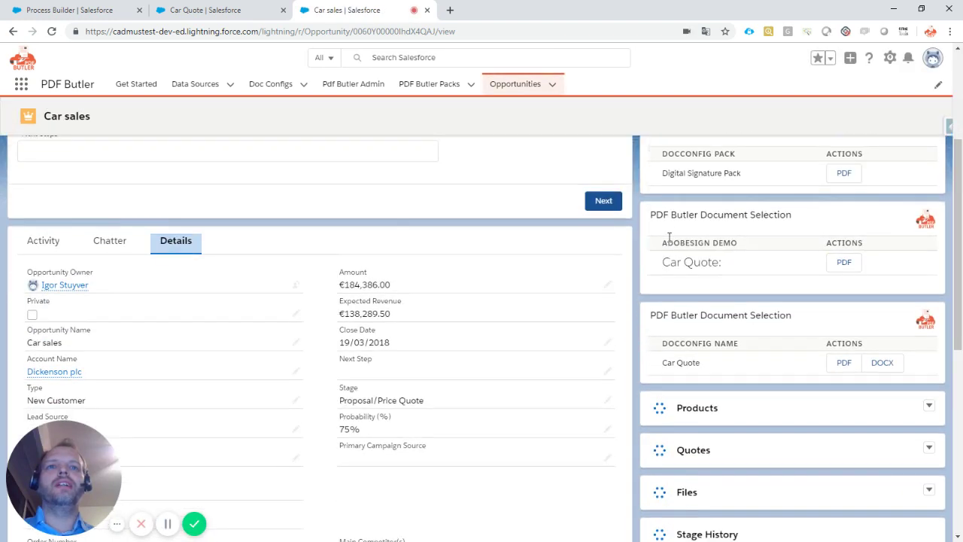
{"action": "scroll", "coordinate": [669, 238], "scroll_direction": "down", "scroll_amount": 2}
{"action": "scroll", "coordinate": [671, 243], "scroll_direction": "down", "scroll_amount": 3}
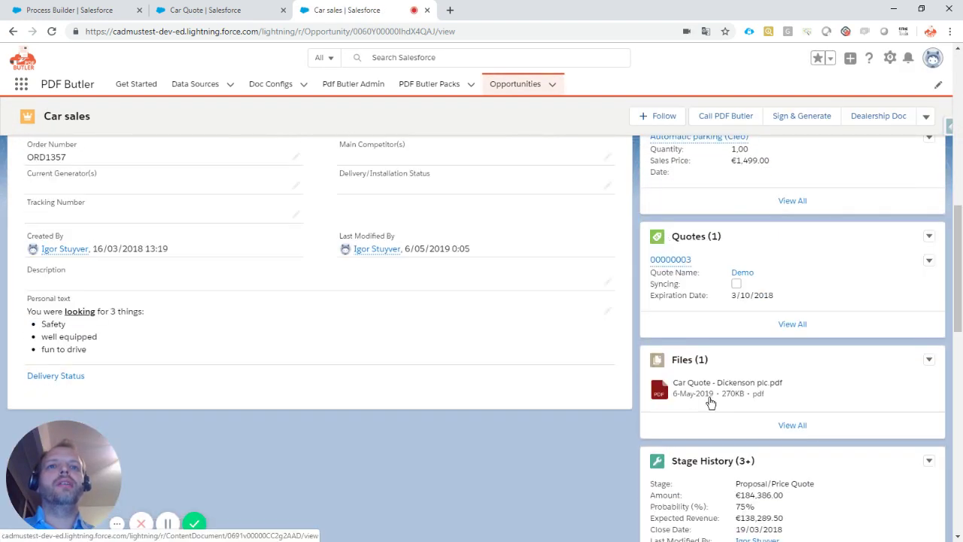
Preview the new Car Quote – Dickenson plc PDF and scroll through to the fifth page's signature section.
{"action": "left_click", "coordinate": [689, 361]}
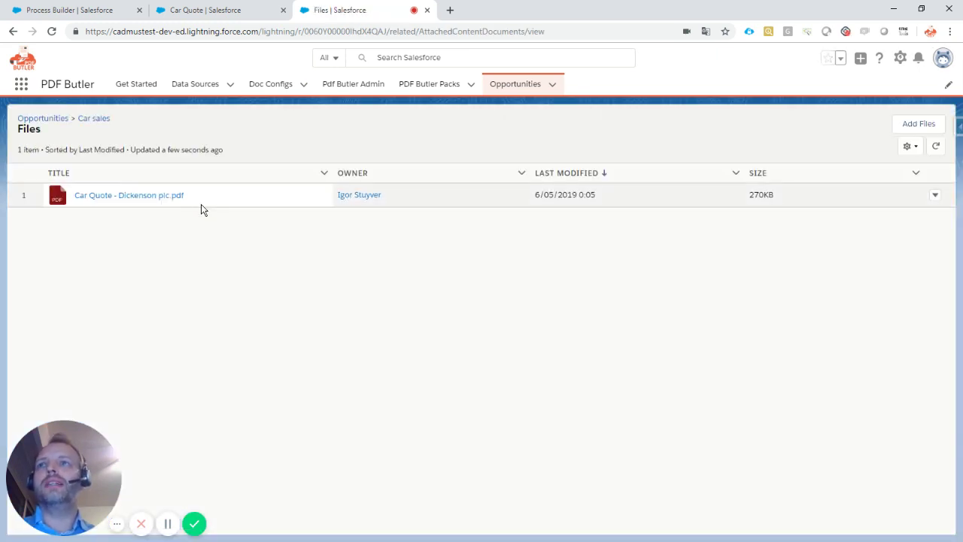
{"action": "left_click", "coordinate": [172, 197]}
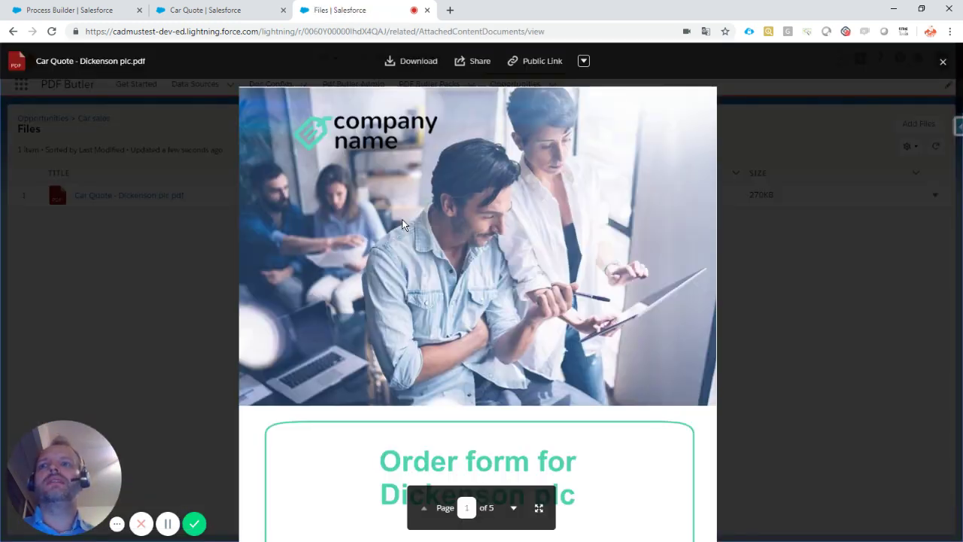
{"action": "scroll", "coordinate": [439, 160], "scroll_direction": "down", "scroll_amount": 1}
{"action": "scroll", "coordinate": [439, 160], "scroll_direction": "down", "scroll_amount": 2}
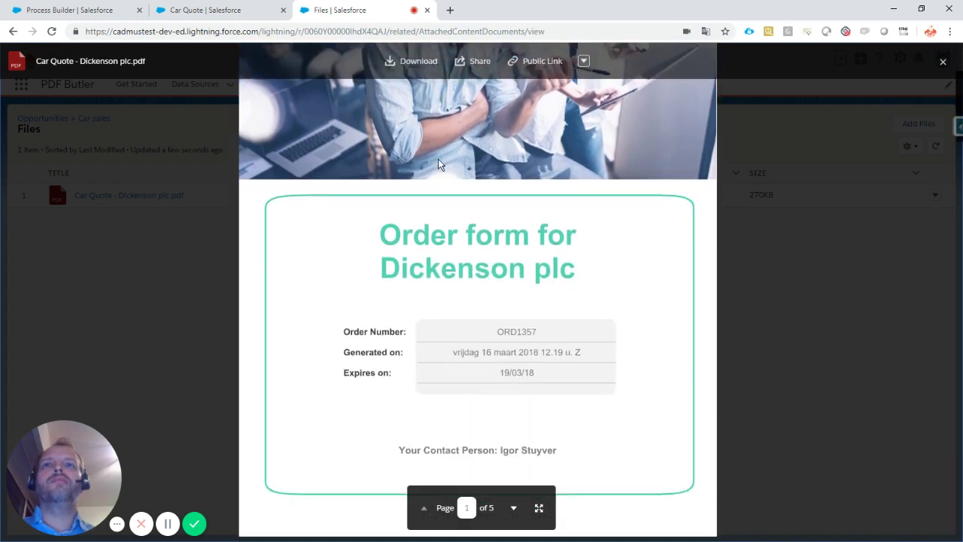
{"action": "scroll", "coordinate": [438, 159], "scroll_direction": "down", "scroll_amount": 2}
{"action": "scroll", "coordinate": [438, 159], "scroll_direction": "down", "scroll_amount": 2}
{"action": "scroll", "coordinate": [440, 164], "scroll_direction": "down", "scroll_amount": 2}
{"action": "scroll", "coordinate": [440, 164], "scroll_direction": "down", "scroll_amount": 3}
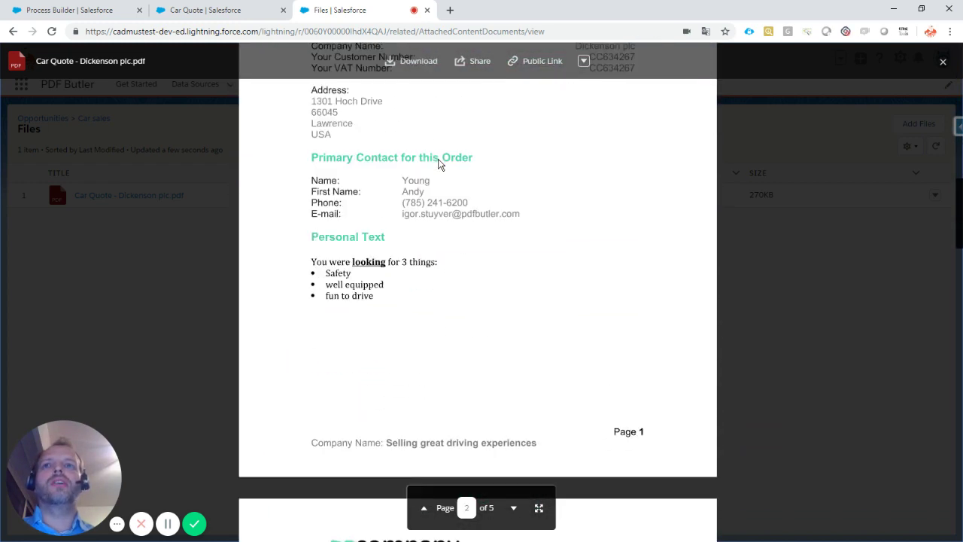
{"action": "scroll", "coordinate": [440, 164], "scroll_direction": "down", "scroll_amount": 2}
{"action": "scroll", "coordinate": [440, 164], "scroll_direction": "down", "scroll_amount": 3}
{"action": "scroll", "coordinate": [441, 165], "scroll_direction": "down", "scroll_amount": 2}
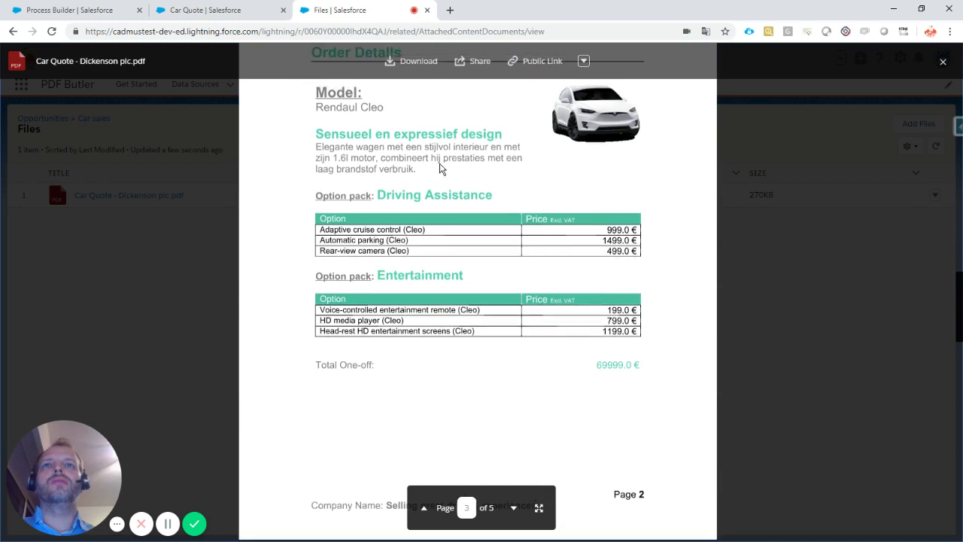
{"action": "scroll", "coordinate": [443, 172], "scroll_direction": "up", "scroll_amount": 1}
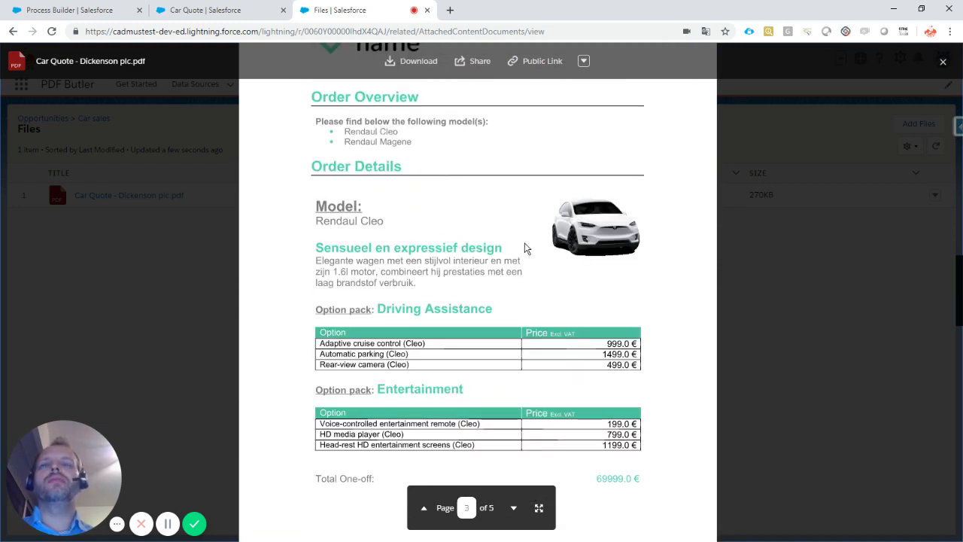
{"action": "scroll", "coordinate": [517, 258], "scroll_direction": "down", "scroll_amount": 2}
{"action": "scroll", "coordinate": [517, 258], "scroll_direction": "down", "scroll_amount": 3}
{"action": "scroll", "coordinate": [517, 258], "scroll_direction": "down", "scroll_amount": 3}
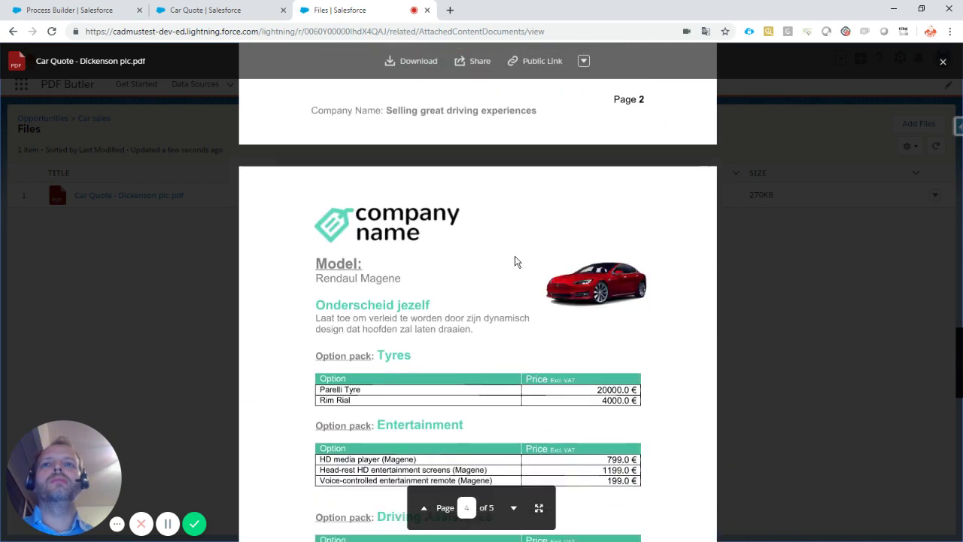
{"action": "scroll", "coordinate": [516, 260], "scroll_direction": "down", "scroll_amount": 5}
{"action": "scroll", "coordinate": [515, 261], "scroll_direction": "down", "scroll_amount": 5}
{"action": "scroll", "coordinate": [514, 262], "scroll_direction": "down", "scroll_amount": 5}
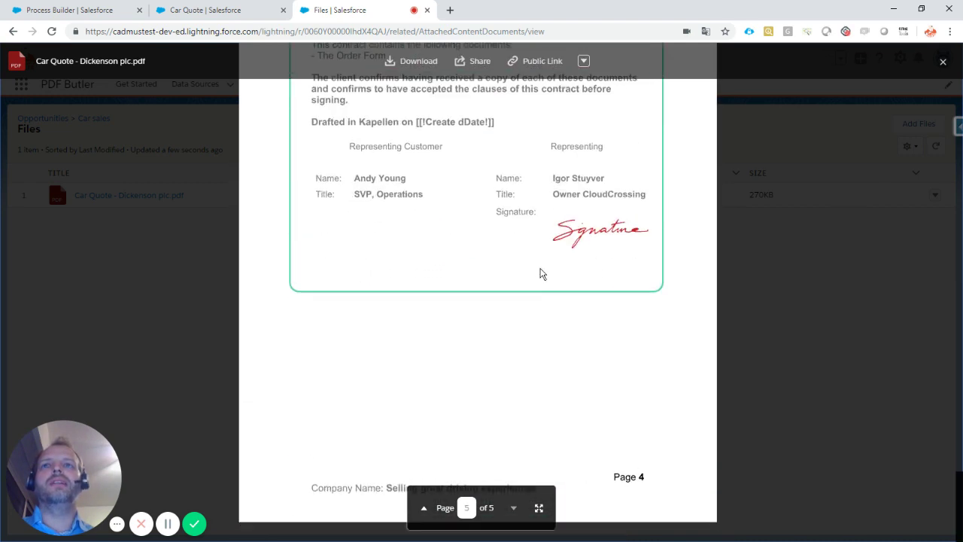